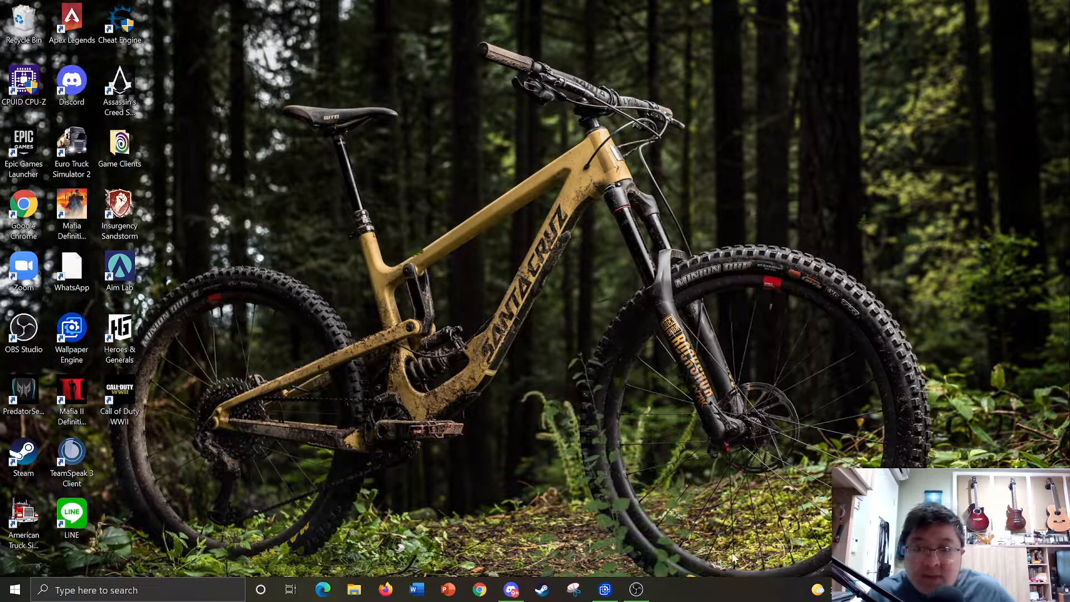
- Launch Task Manager from the taskbar menu and view its Startup apps list
right_click(713, 593)
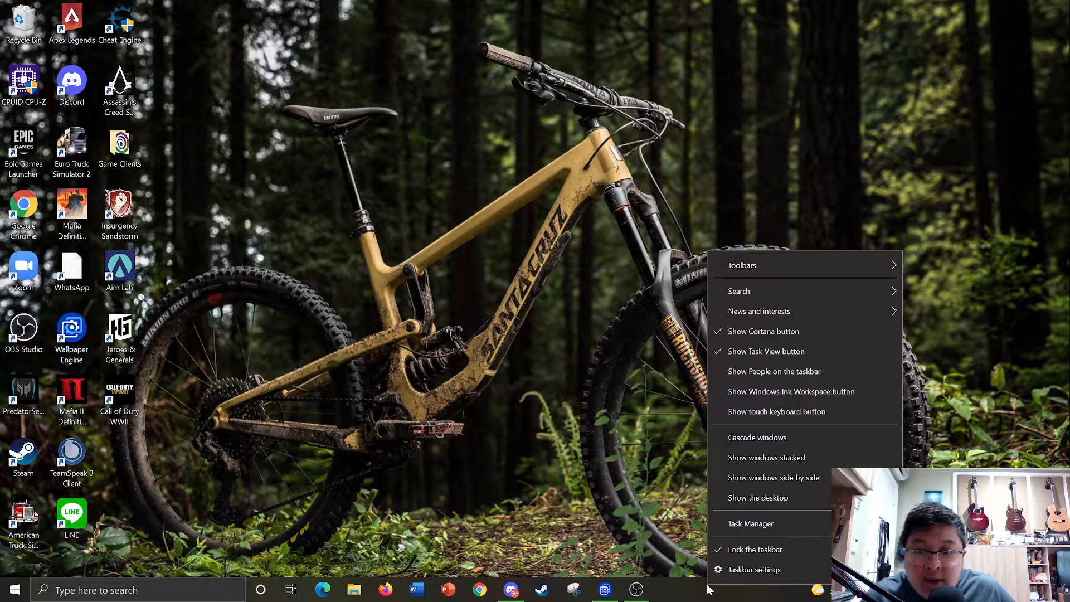
click(720, 531)
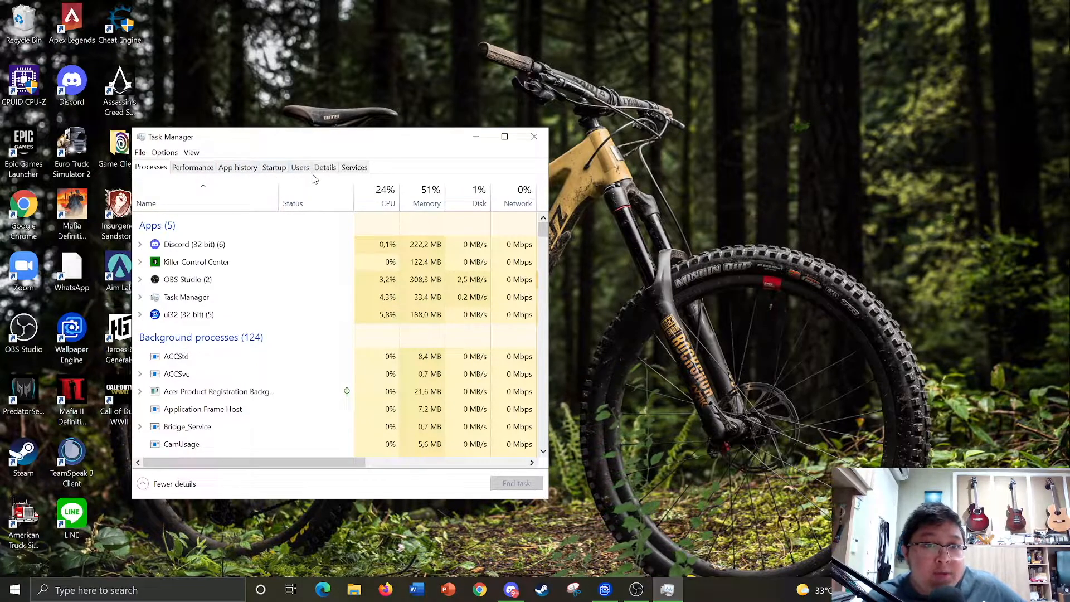
click(276, 170)
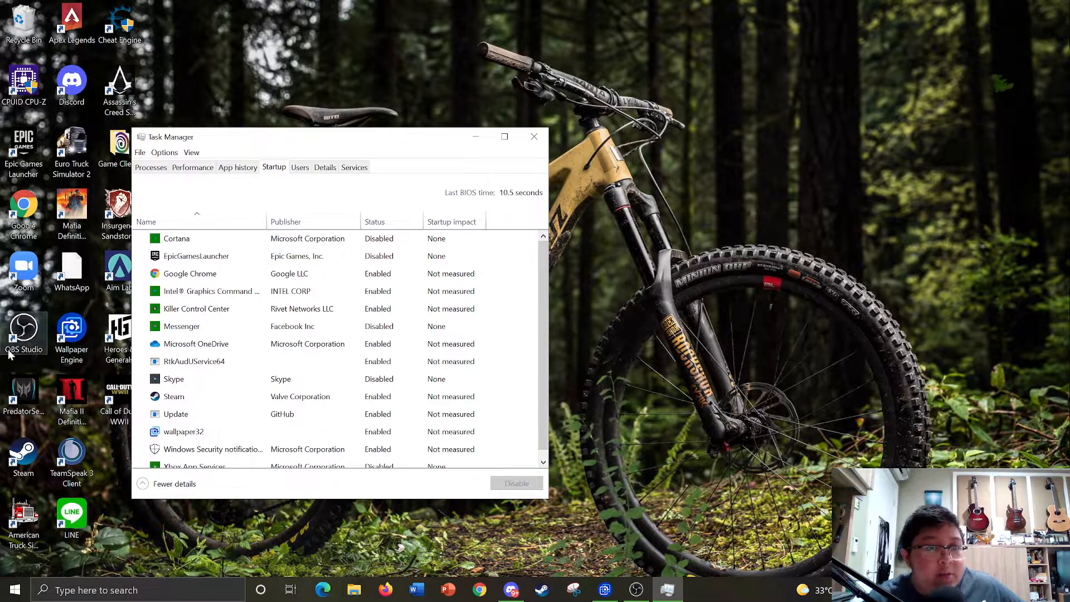
- Disable the wallpaper32 startup entry, leaving Killer Control Center unchanged, then minimize Task Manager
right_click(204, 310)
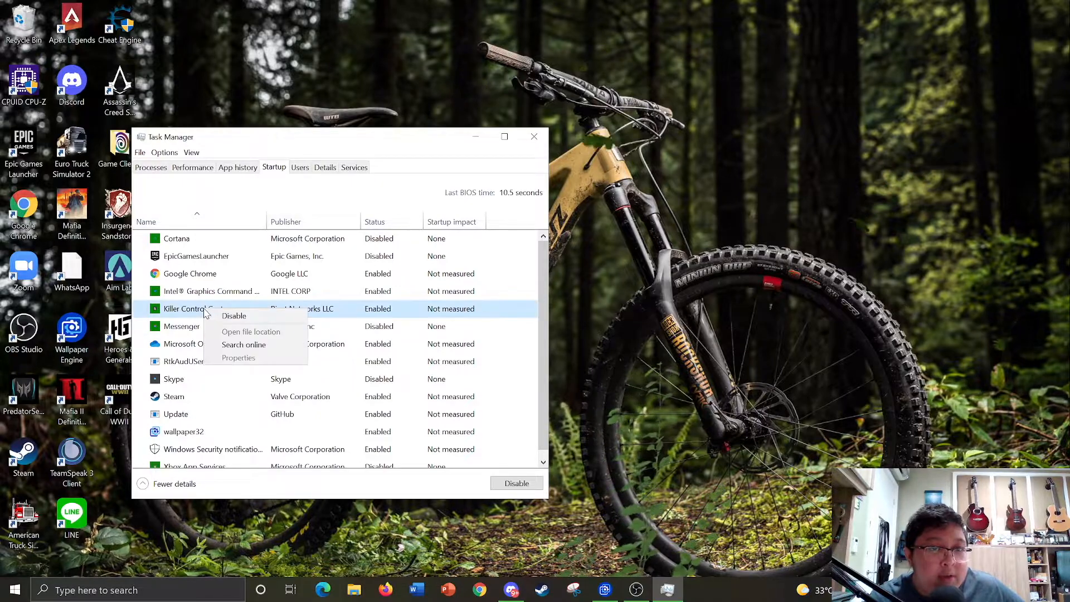
click(324, 311)
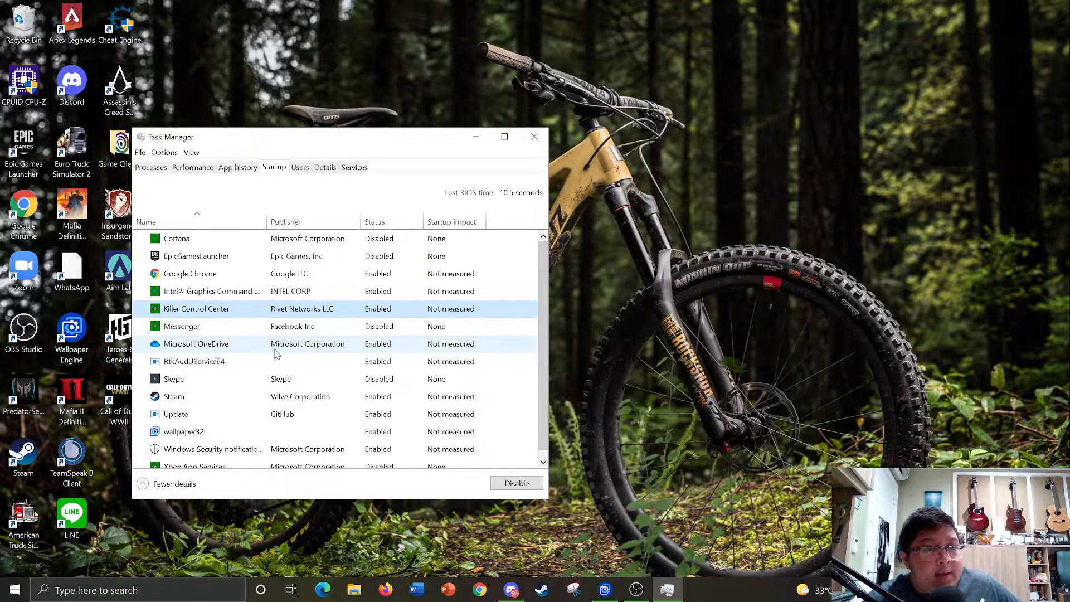
scroll(301, 428, down, 1)
click(301, 427)
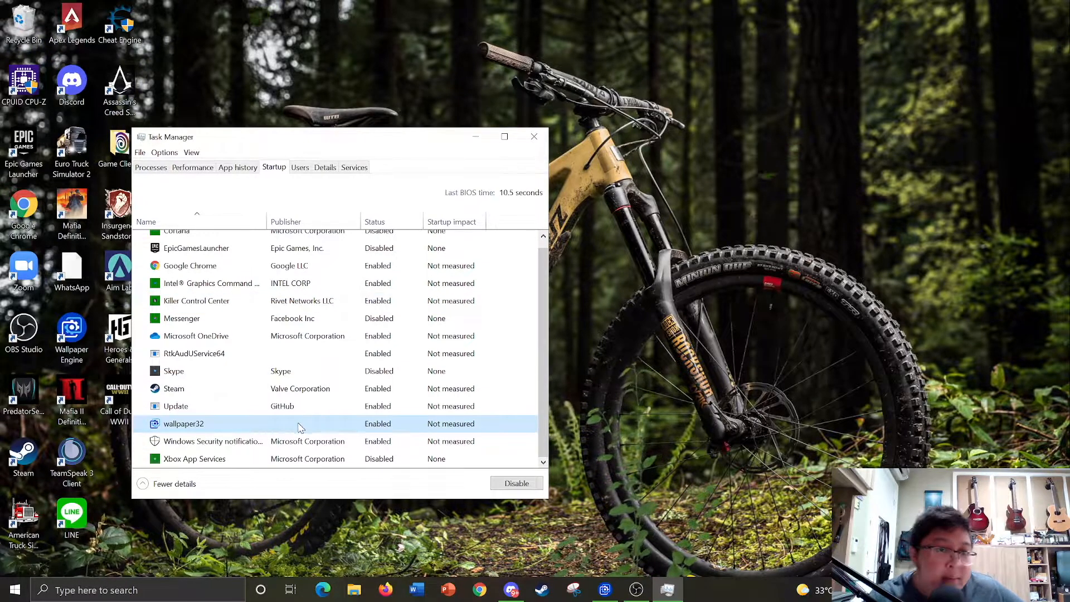
right_click(304, 428)
key(Escape)
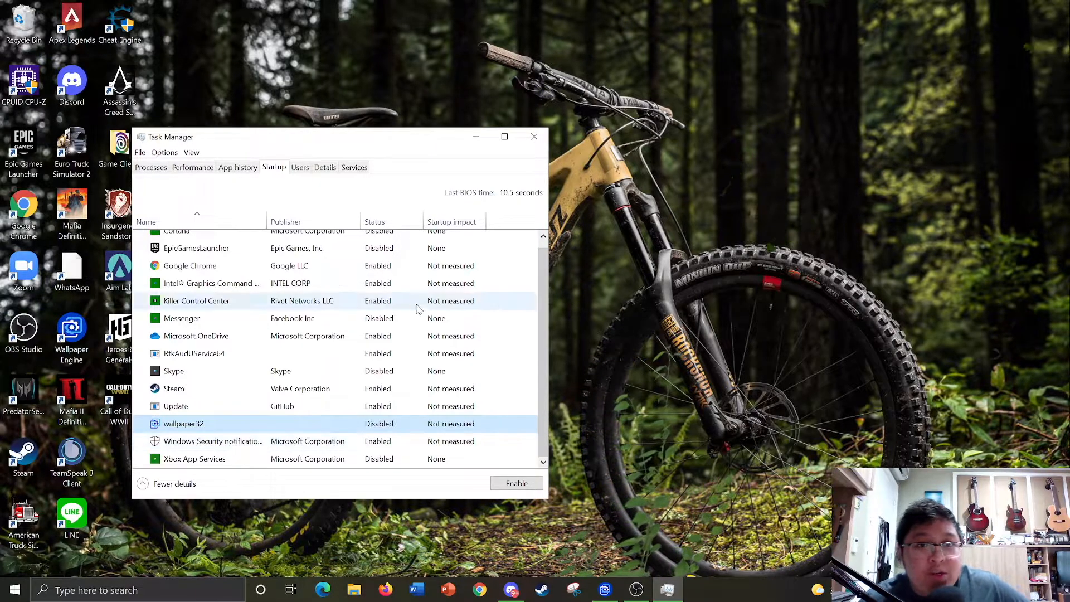
click(475, 137)
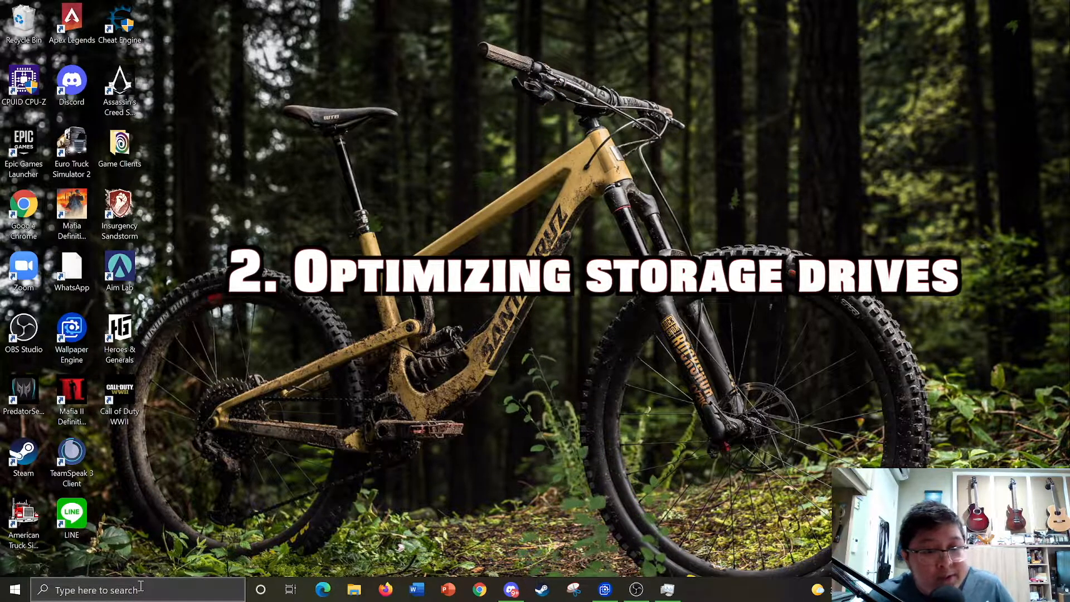
- Search for 'drives' and open Defragment and Optimize Drives
click(115, 591)
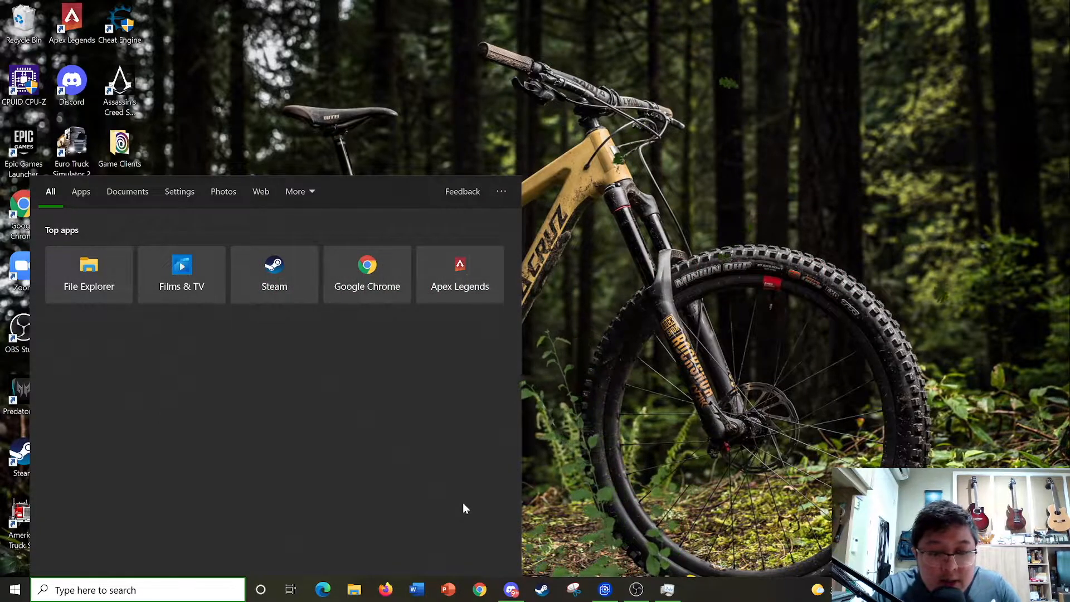
text(drives)
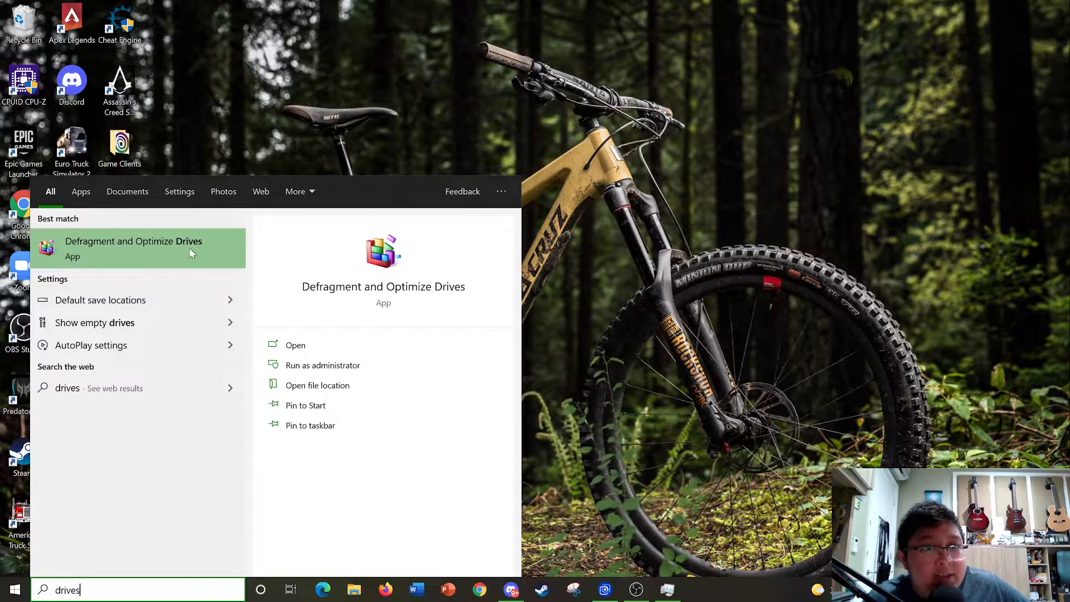
click(156, 252)
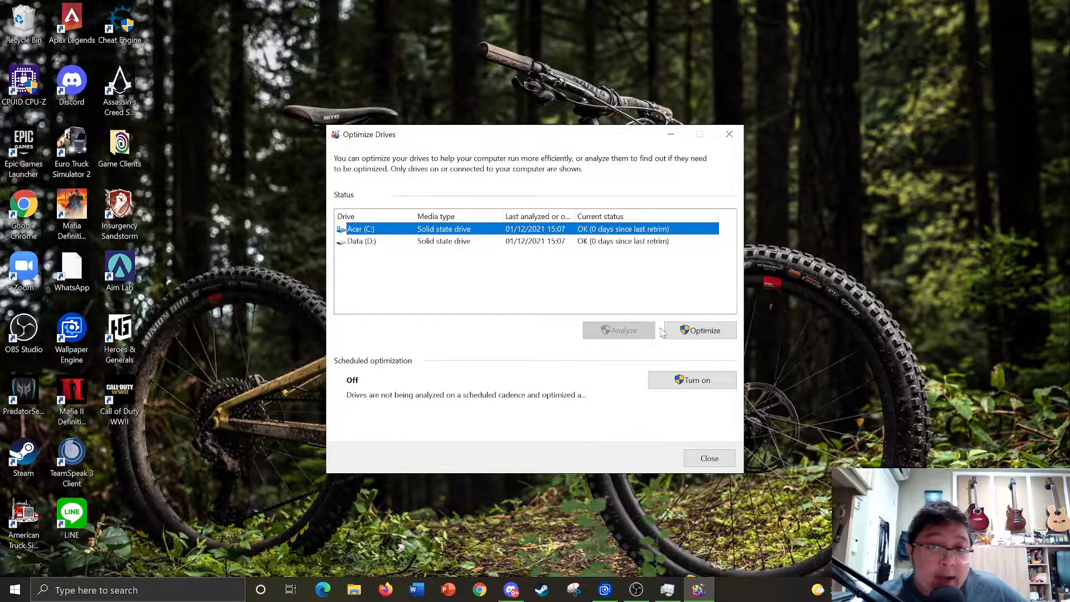
- Optimize the Acer (C:) solid state drive
click(695, 332)
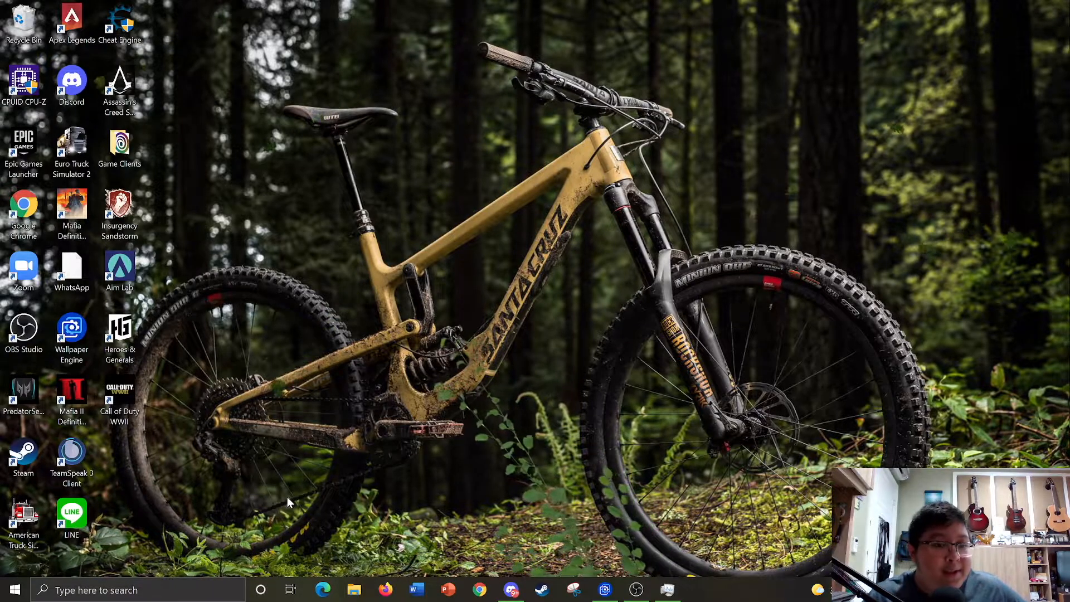
- Search for 'background apps' and open the Background apps settings page
click(137, 592)
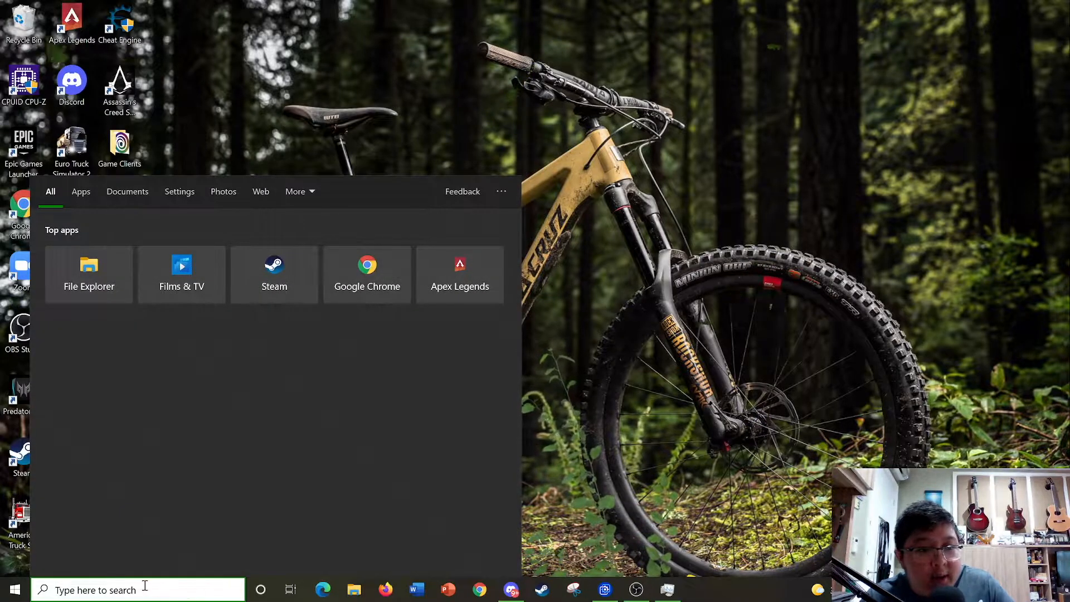
text(backgroyu)
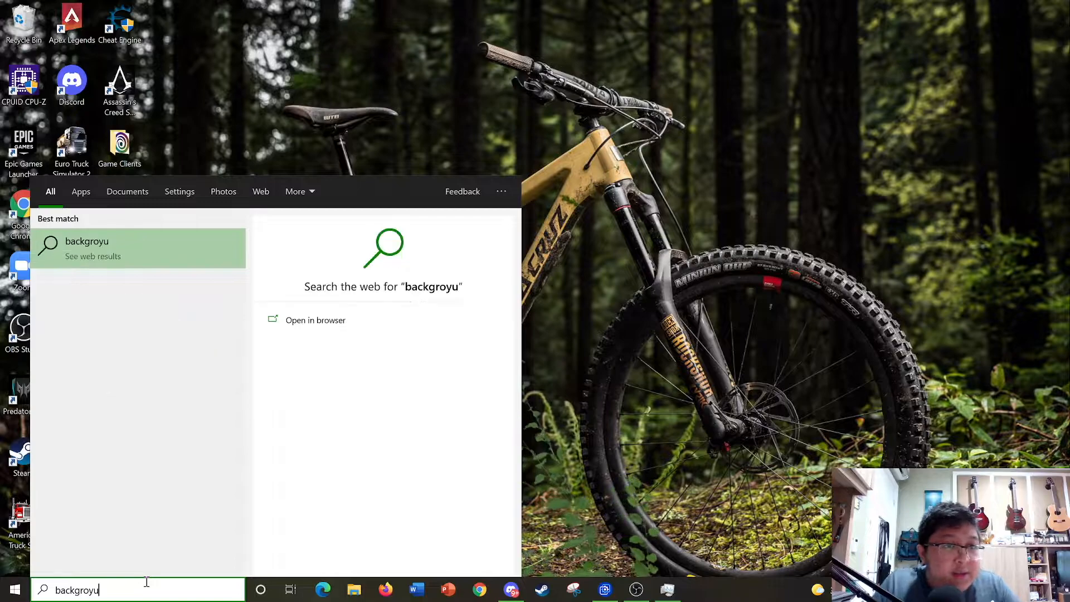
key(BackSpace)
key(BackSpace)
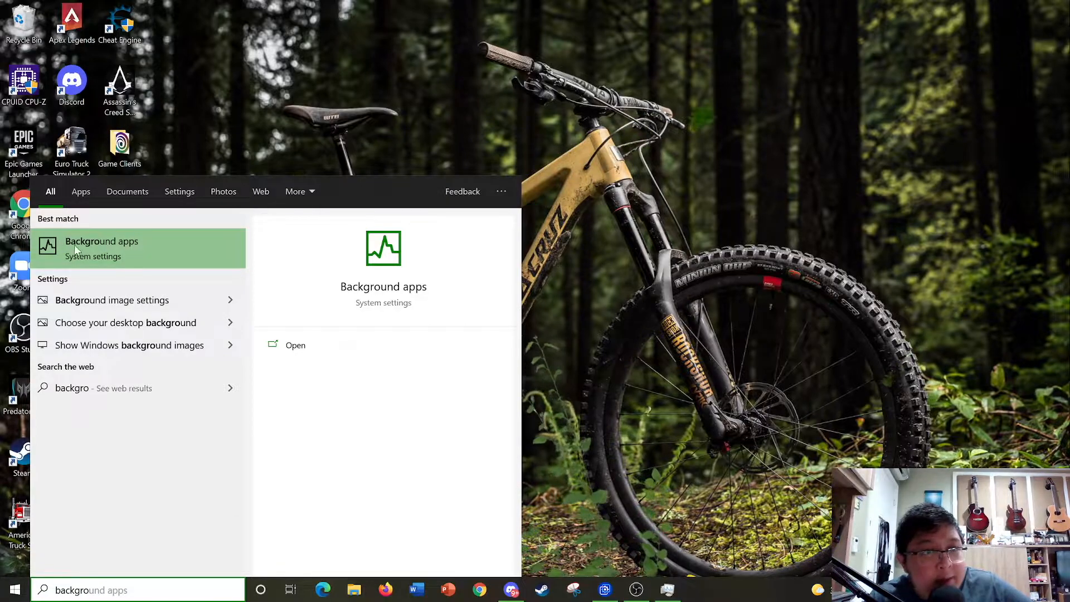
click(89, 243)
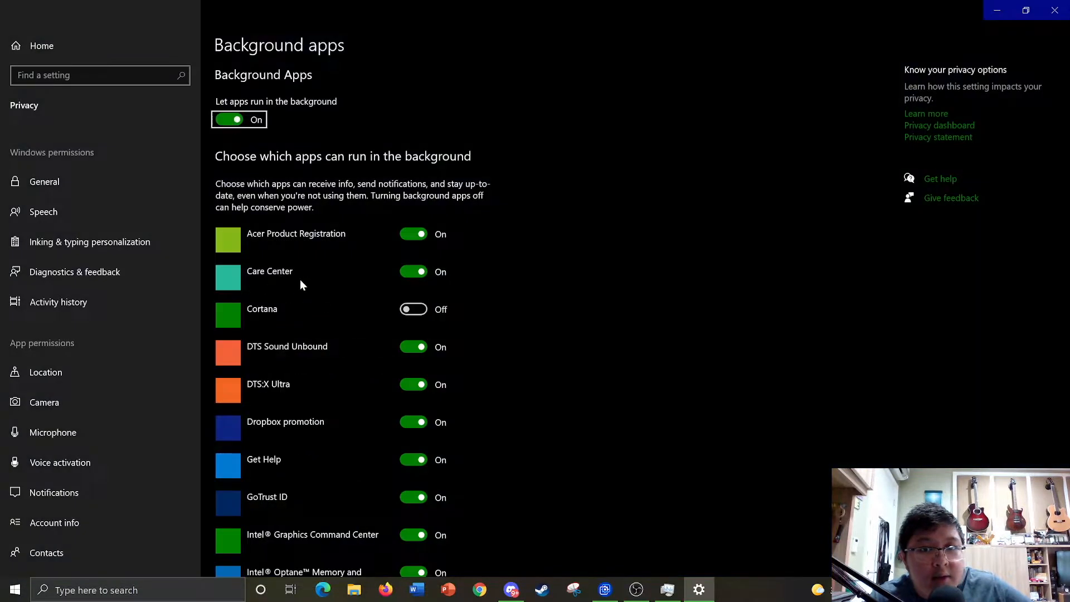
- Scroll through the Background apps permission list and close the Settings window
click(543, 129)
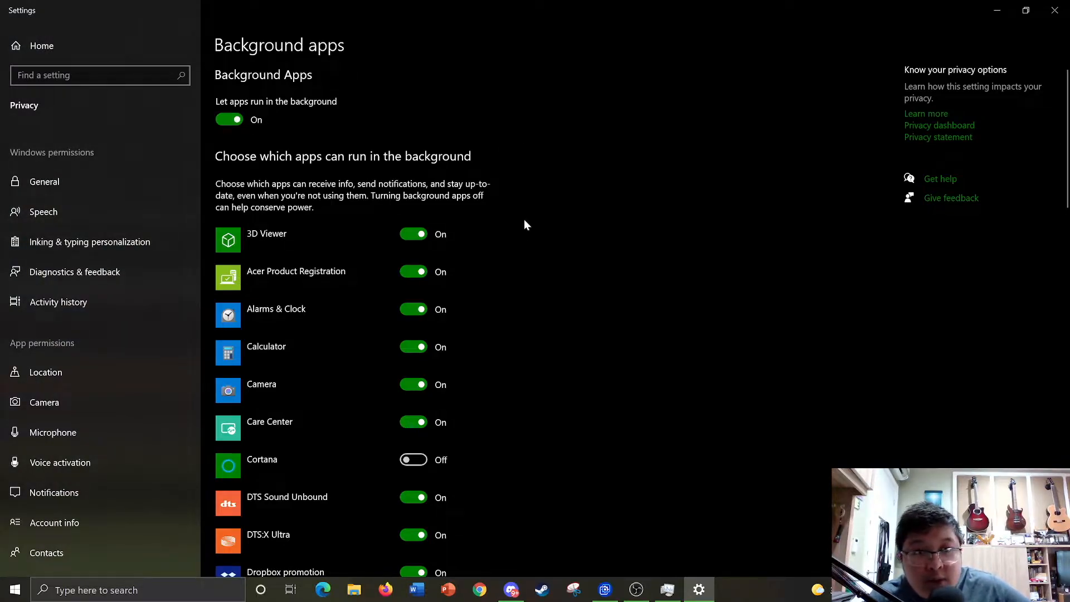
scroll(419, 246, down, 2)
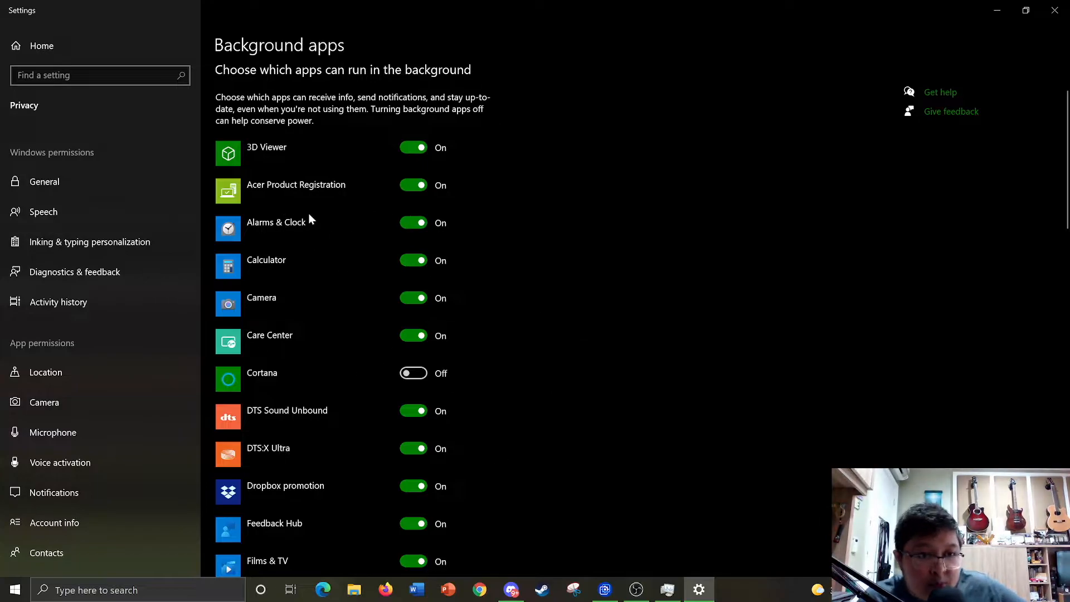
scroll(355, 214, down, 3)
scroll(316, 163, up, 1)
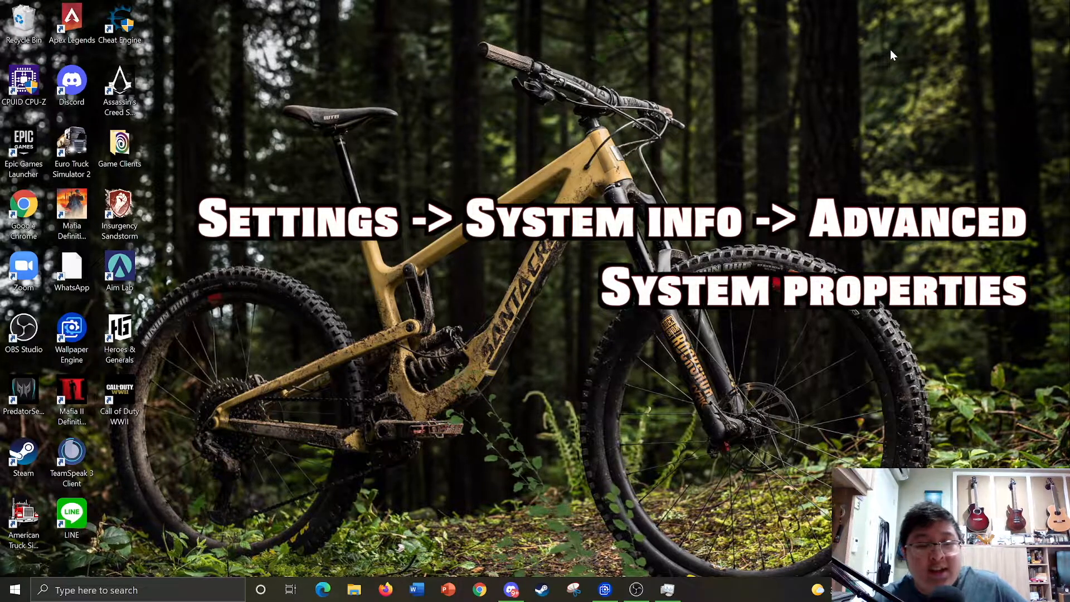
- Search 'advanced system', open System Properties on the Advanced tab, and centre the dialog
click(145, 590)
text(ad)
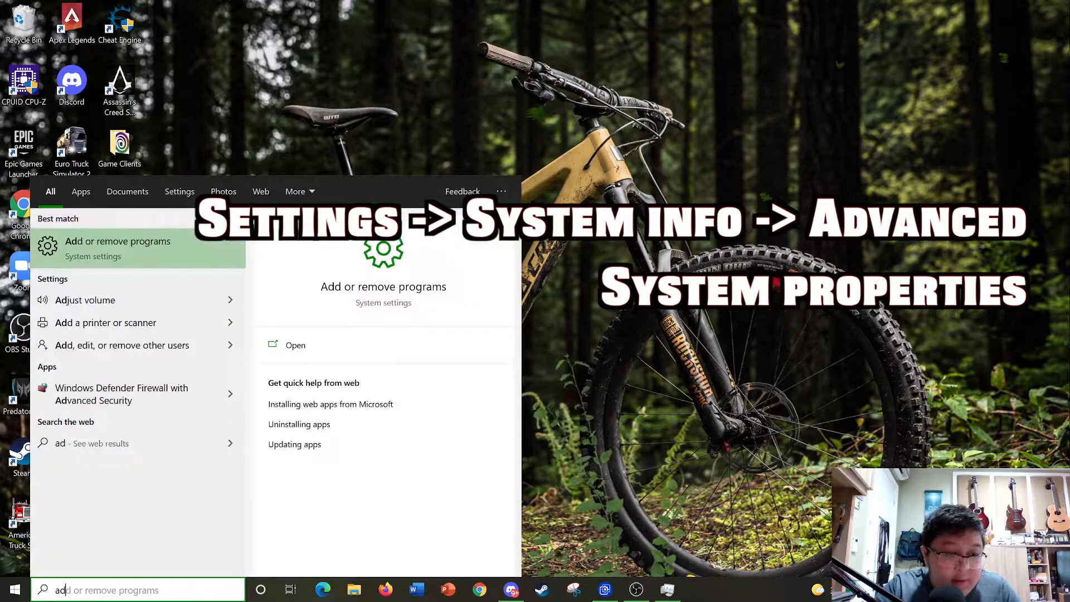
text(vanced system)
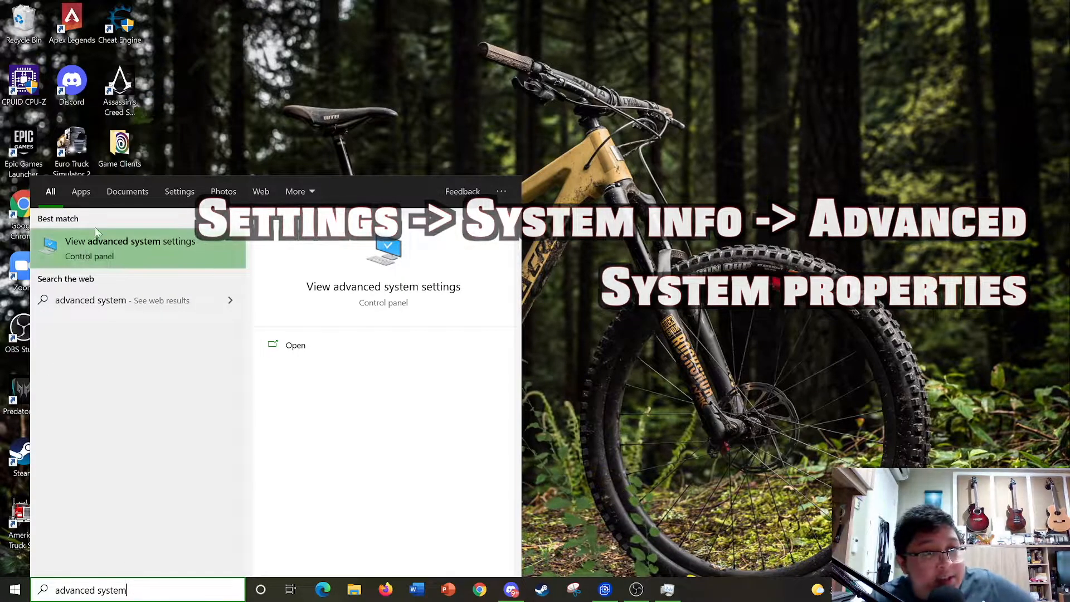
click(106, 248)
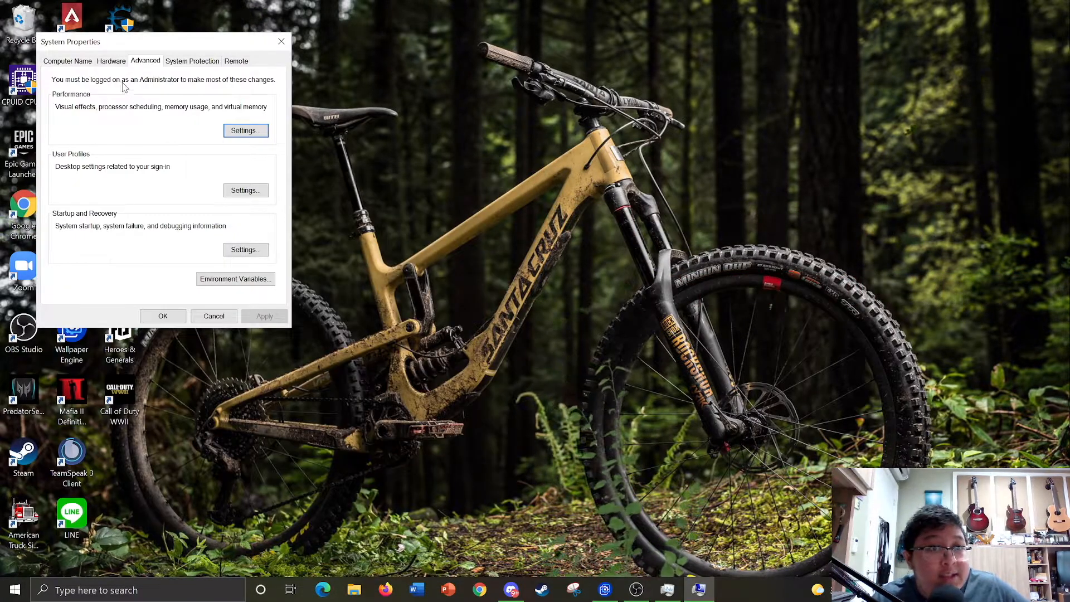
drag(154, 44, 557, 53)
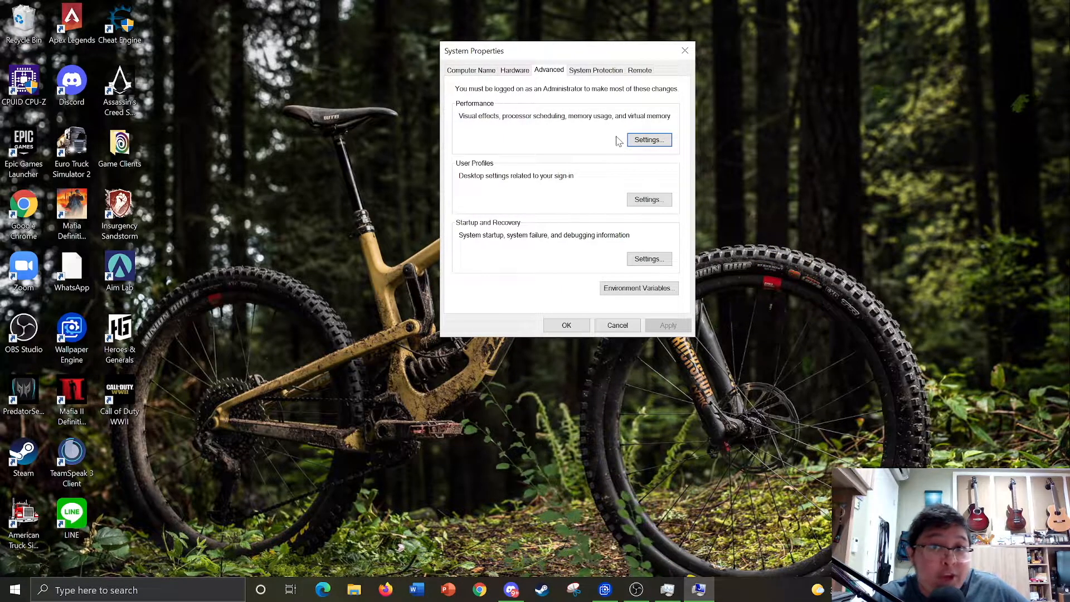
- Open Performance Options for visual effects and move it beside System Properties
click(646, 140)
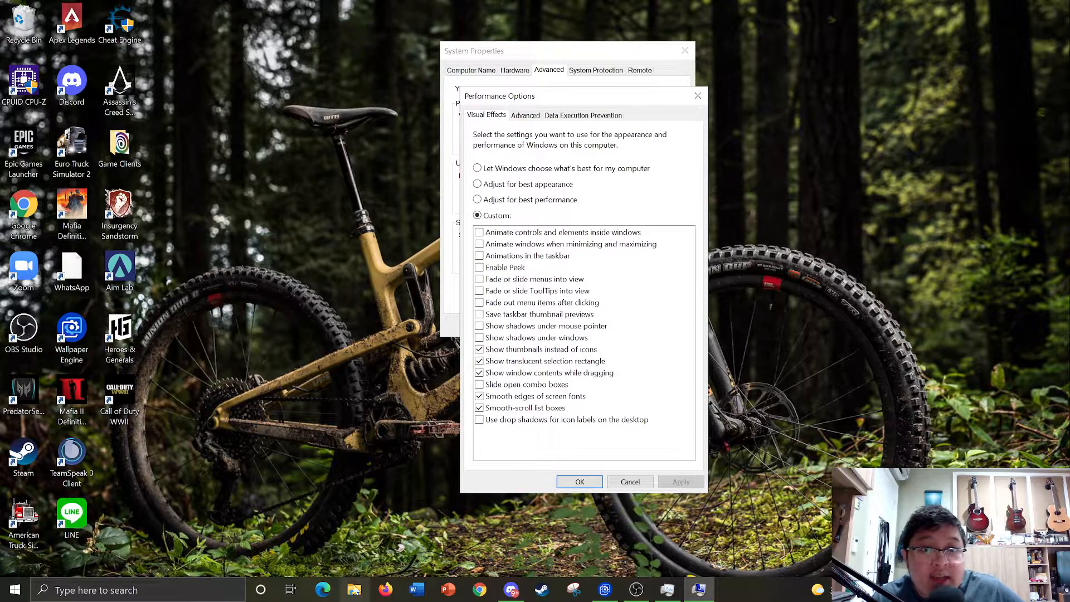
drag(543, 106, 318, 107)
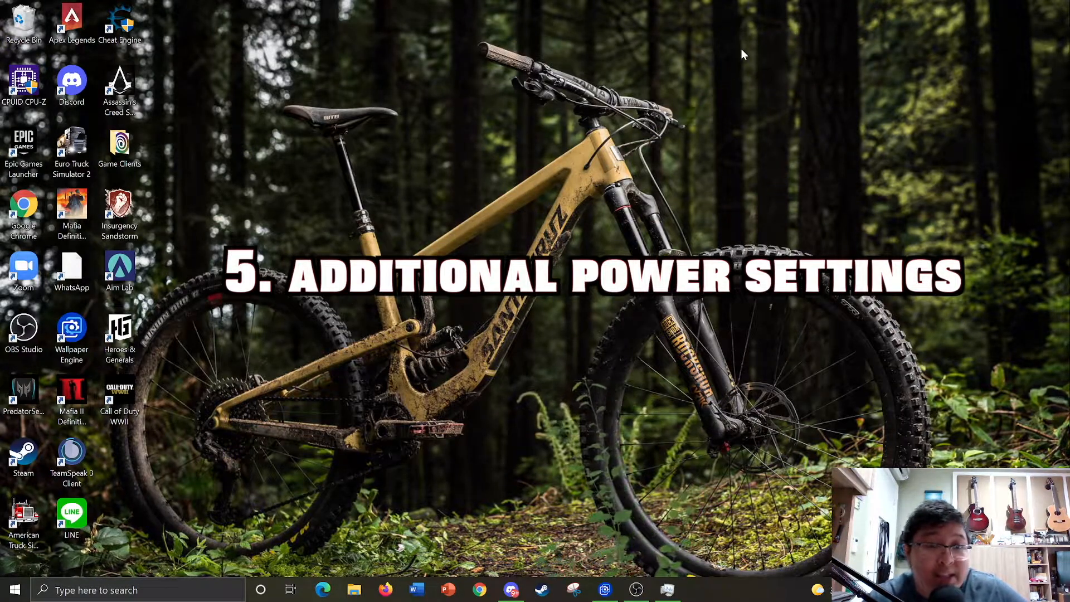
- Search 'power setting', open Power & sleep, then Additional power settings to list power plans
click(133, 588)
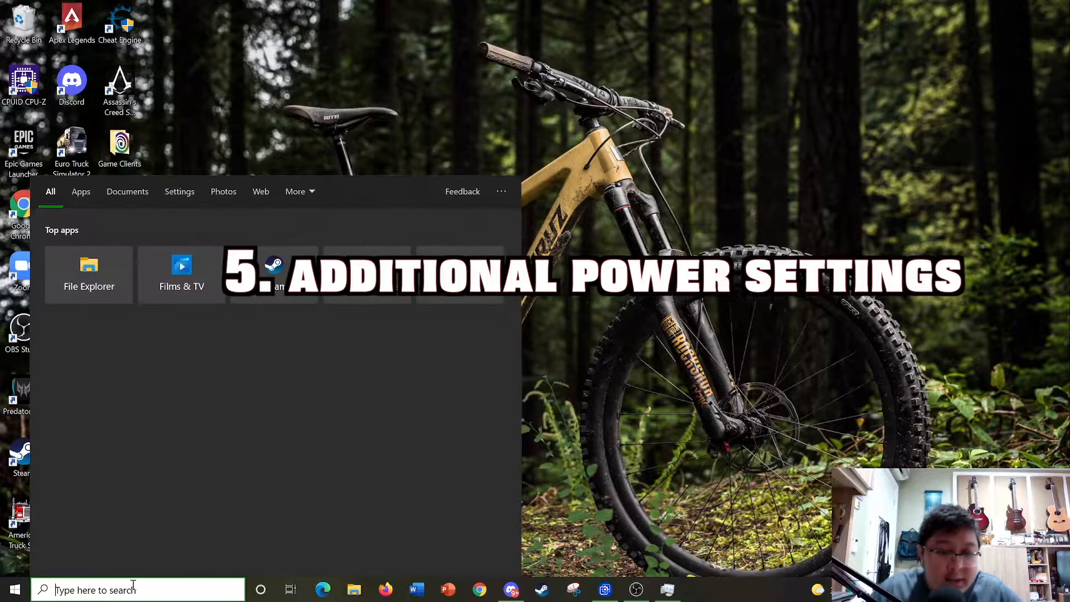
text(la)
key(BackSpace)
key(BackSpace)
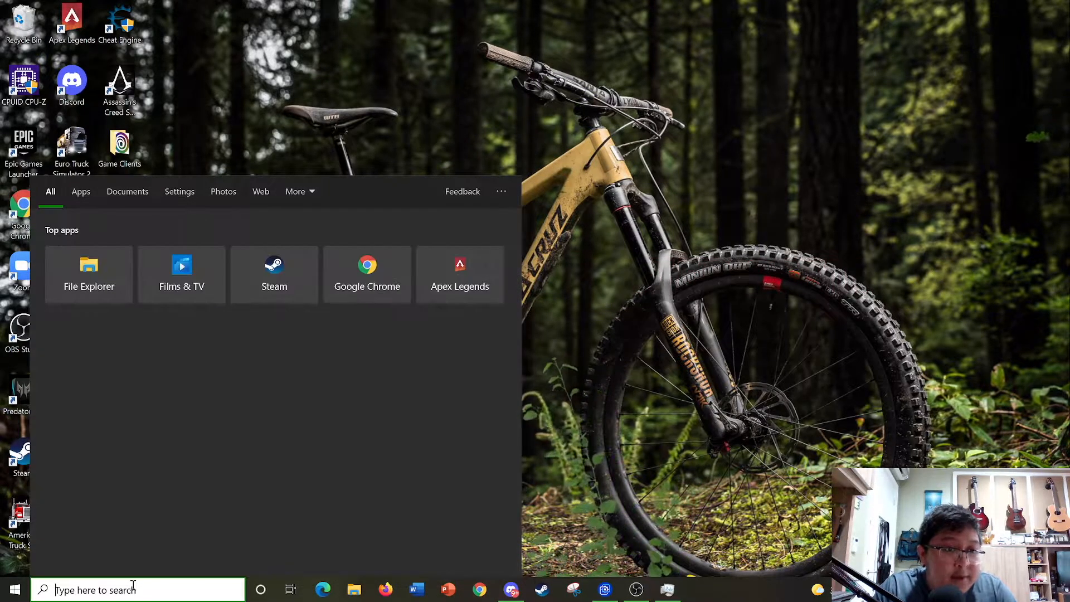
text(pow)
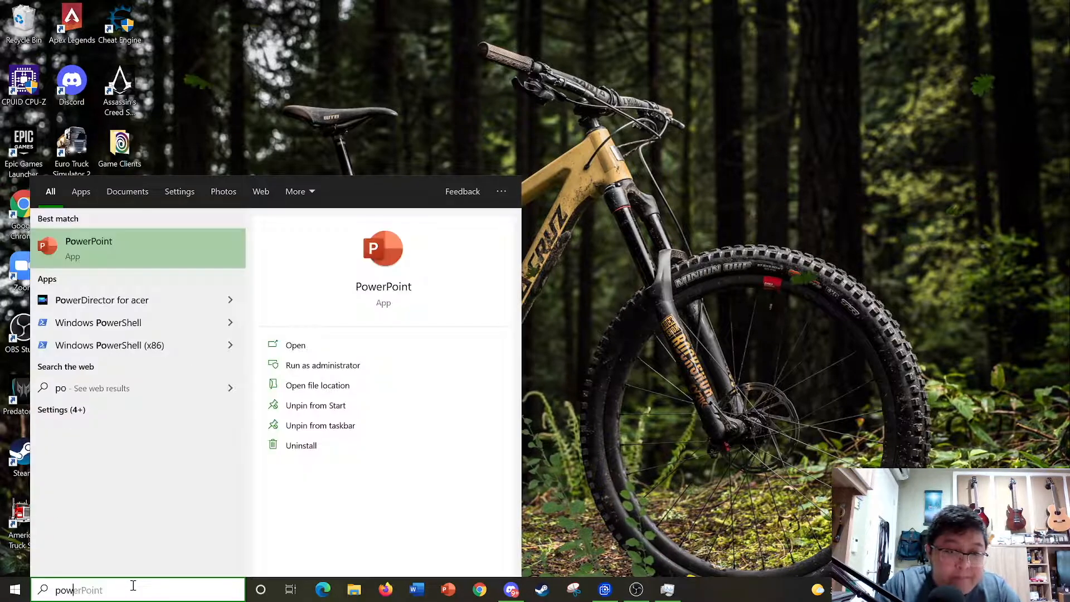
text(er setting)
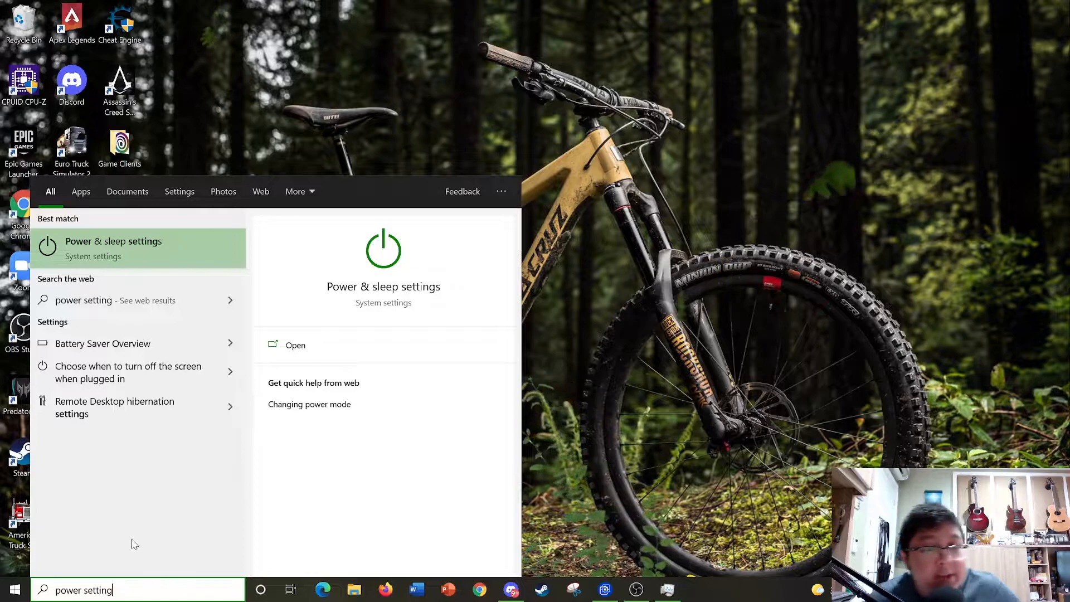
click(174, 234)
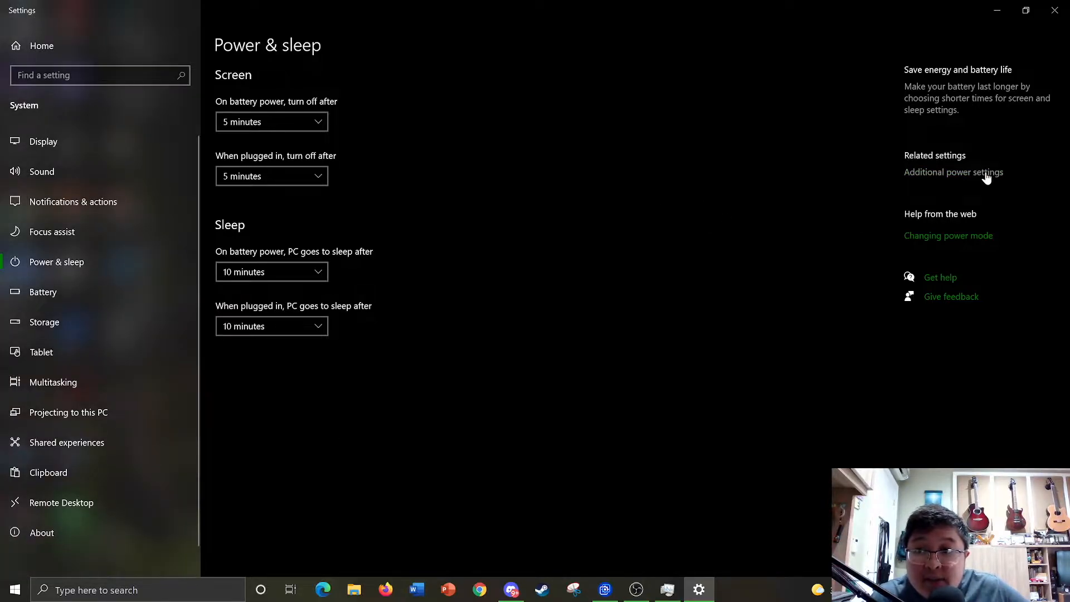
click(987, 173)
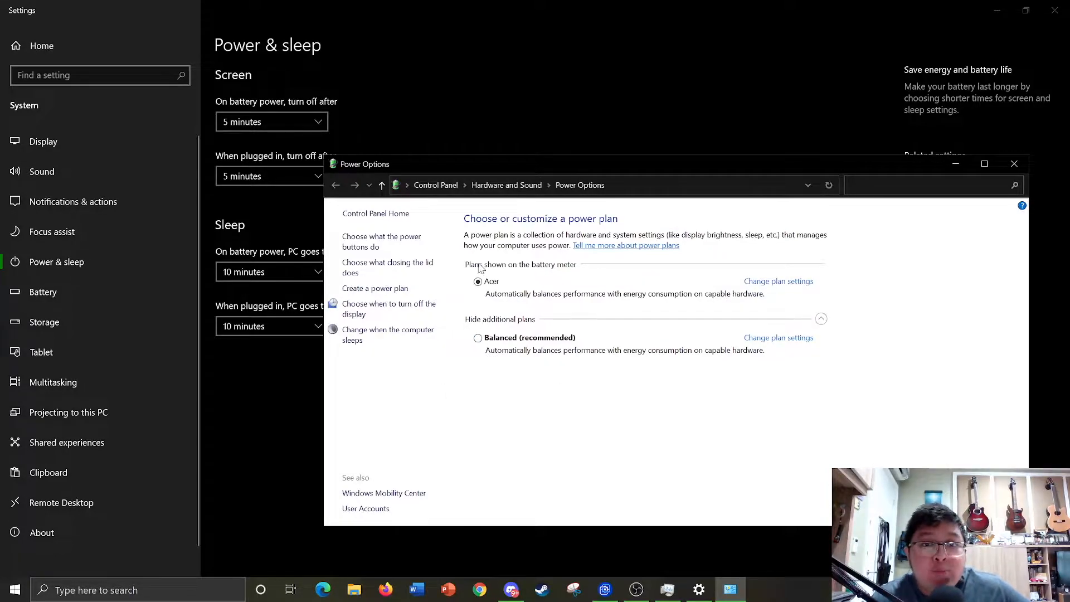
- Open the Acer plan's advanced power settings and collapse the Hard disk group
click(764, 289)
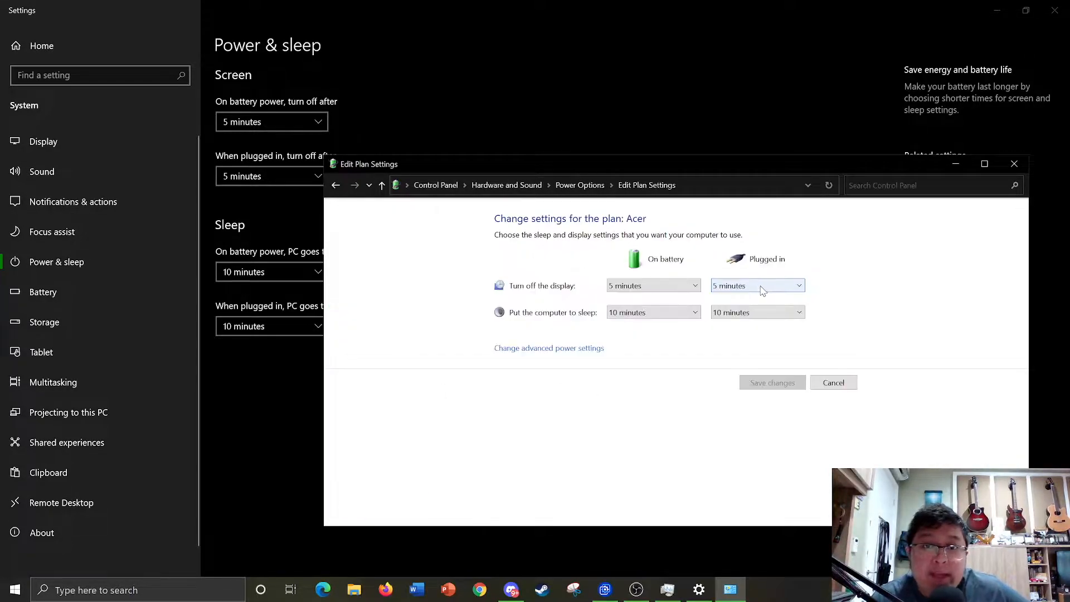
click(553, 349)
click(67, 158)
scroll(70, 226, down, 1)
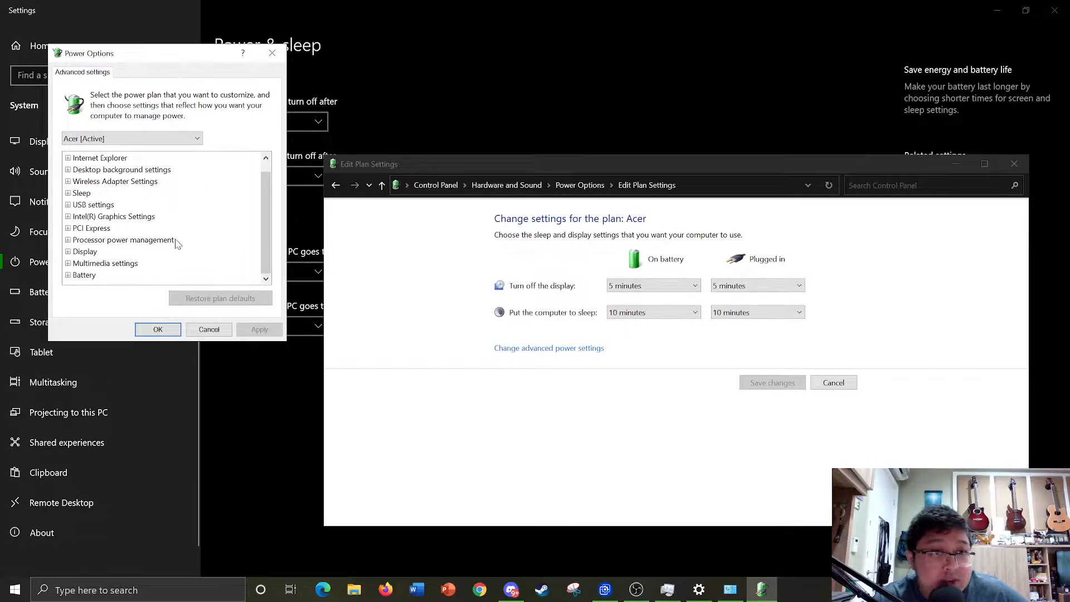
- Expand Processor power management and check the Minimum and Maximum processor state values
click(68, 240)
scroll(68, 241, down, 1)
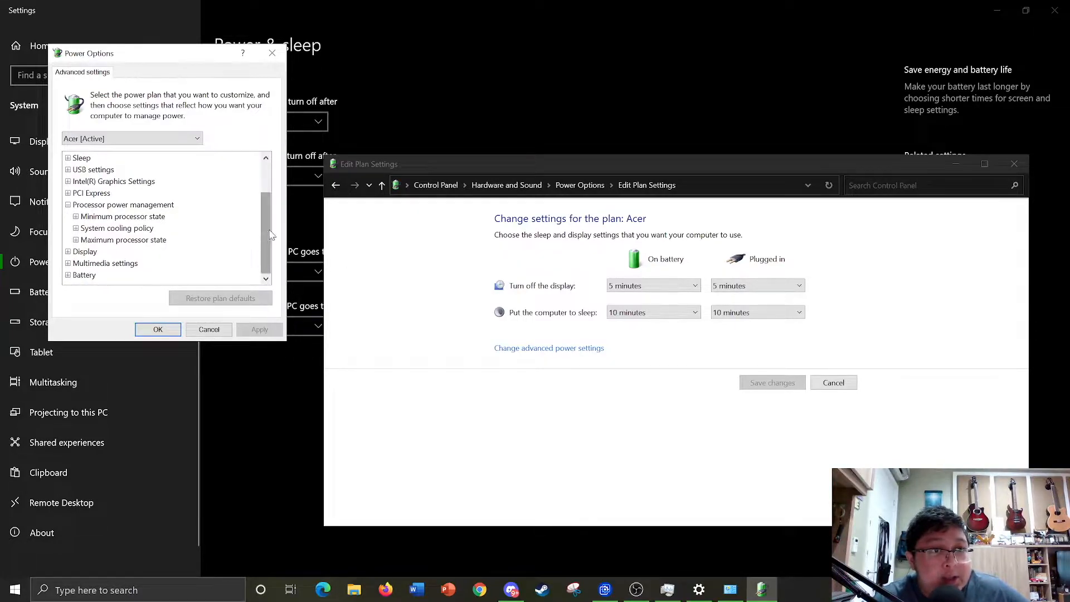
click(76, 217)
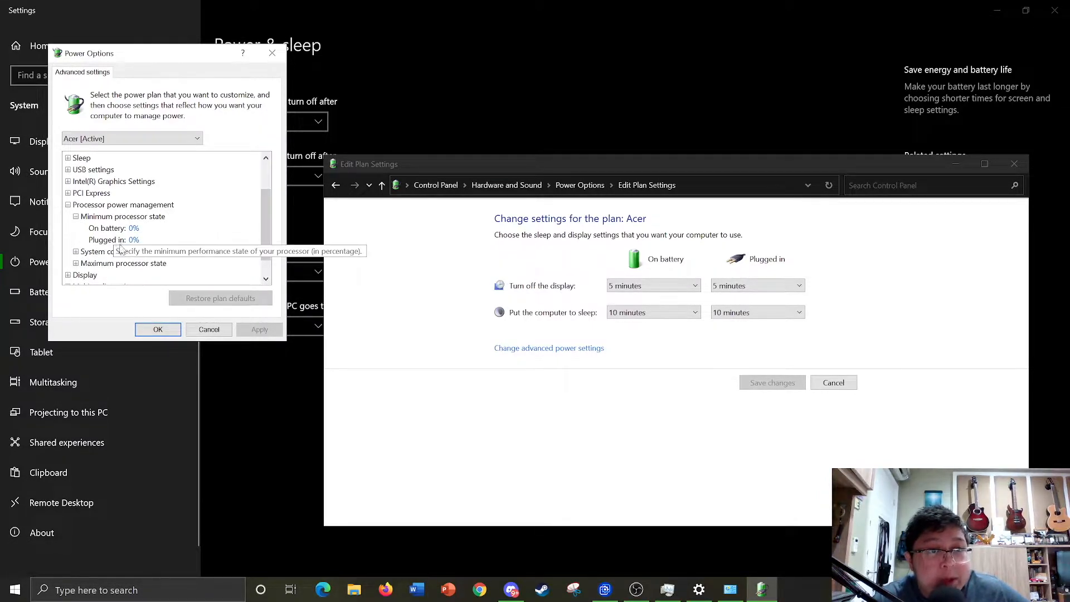
click(75, 217)
click(76, 240)
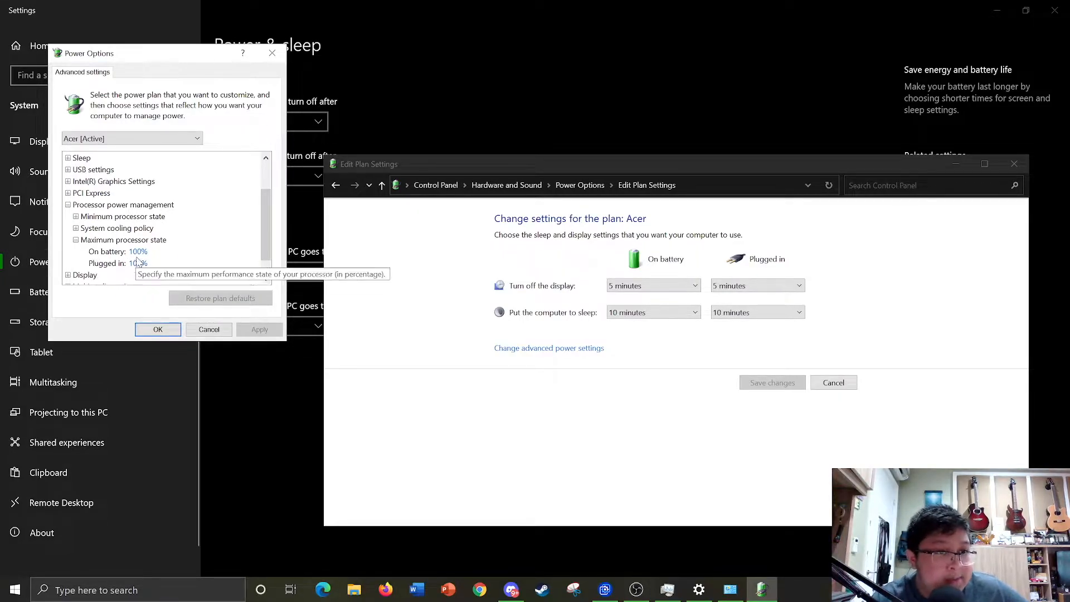
click(76, 241)
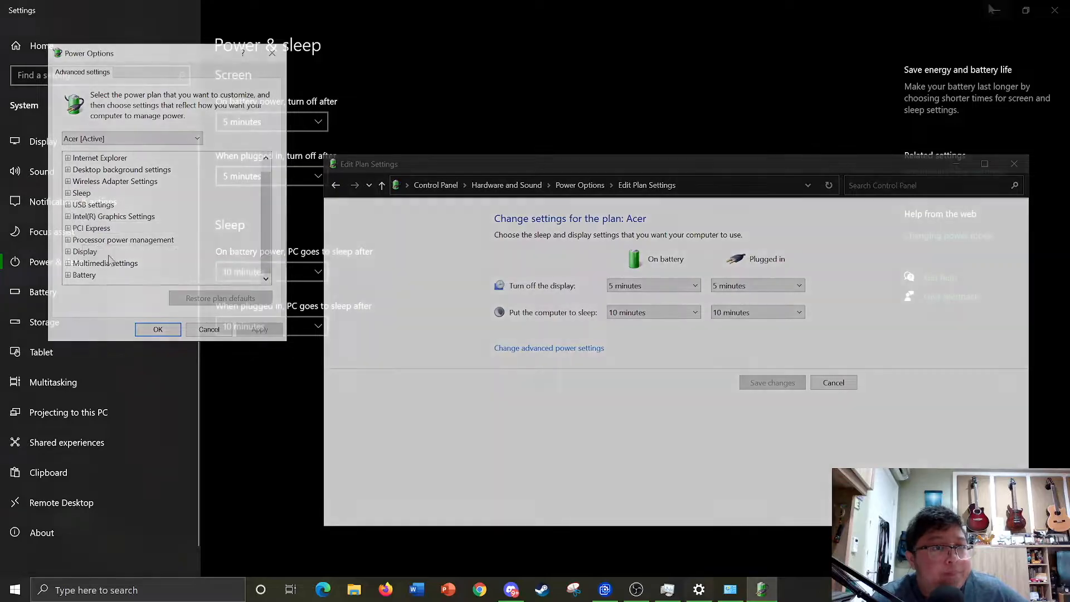